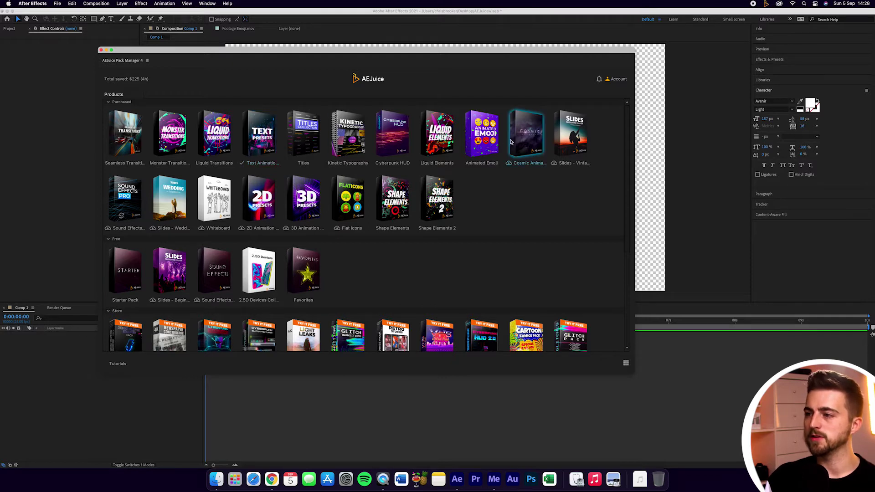
Open the Animated Emoji product and select the Gadget Computer laptop tile.
{"action": "left_click", "coordinate": [475, 140]}
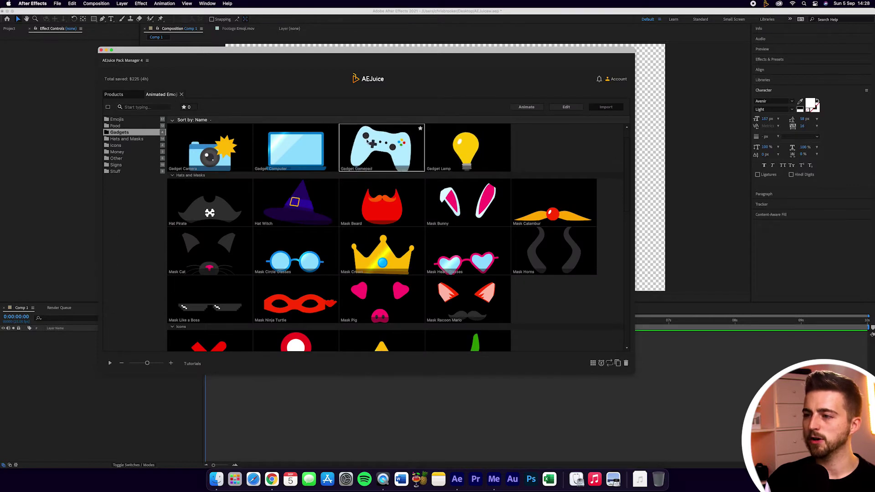
{"action": "left_click", "coordinate": [290, 146]}
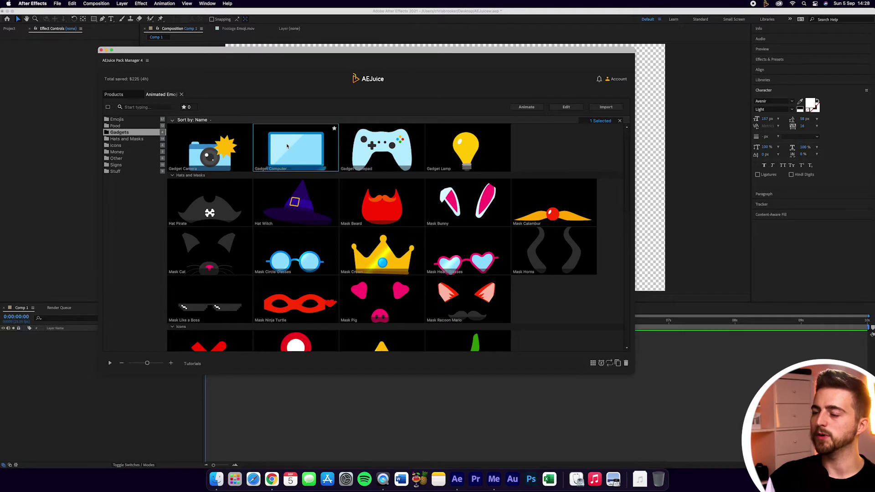
Import the Gadget Computer emoji into Comp 1 and play back its shine animation.
{"action": "double_click", "coordinate": [287, 146]}
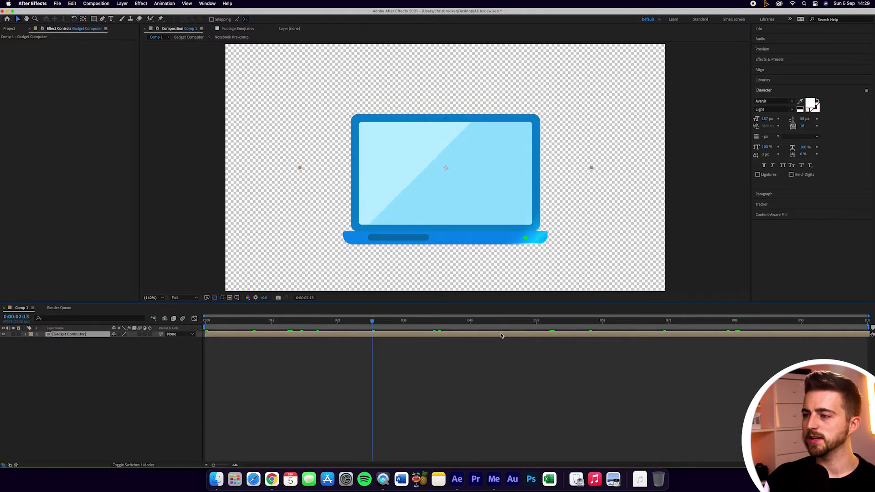
{"action": "left_click", "coordinate": [482, 161]}
{"action": "left_click", "coordinate": [395, 318]}
{"action": "key", "text": "space"}
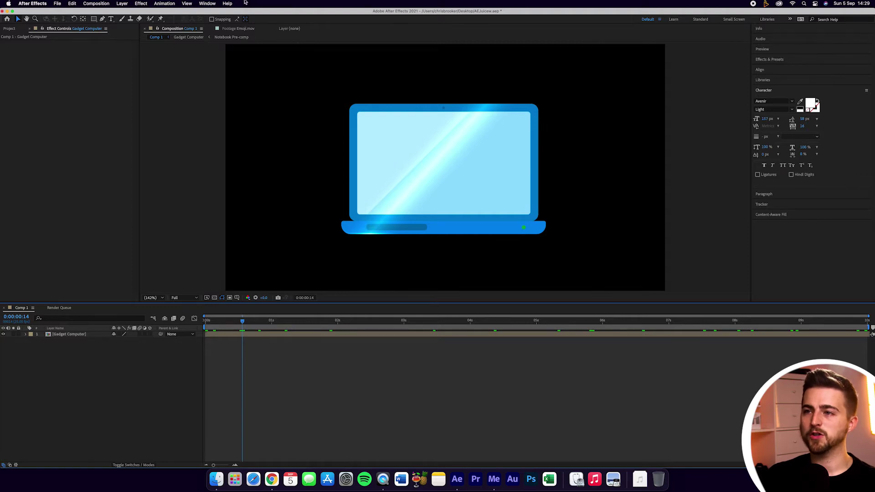
{"action": "left_click", "coordinate": [208, 3]}
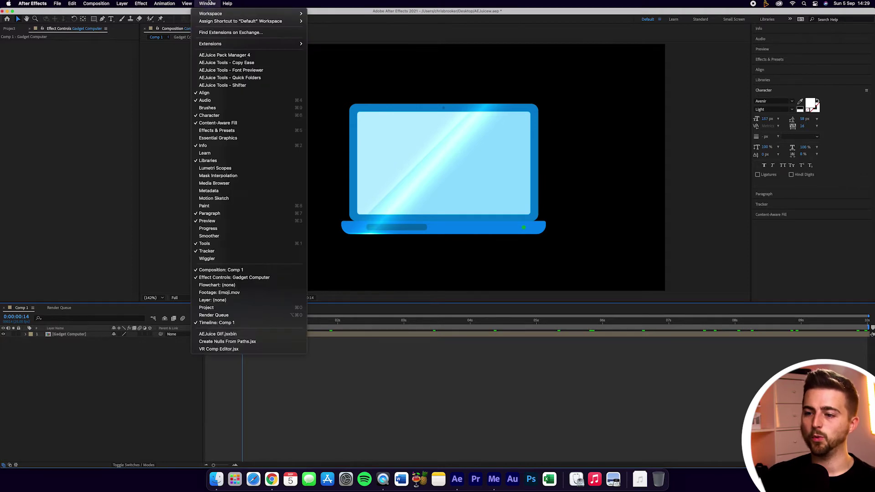
Launch AEJuice GIF.jsxbin, dock it beside Effect Controls, then undock it into a floating window.
{"action": "left_click", "coordinate": [258, 336]}
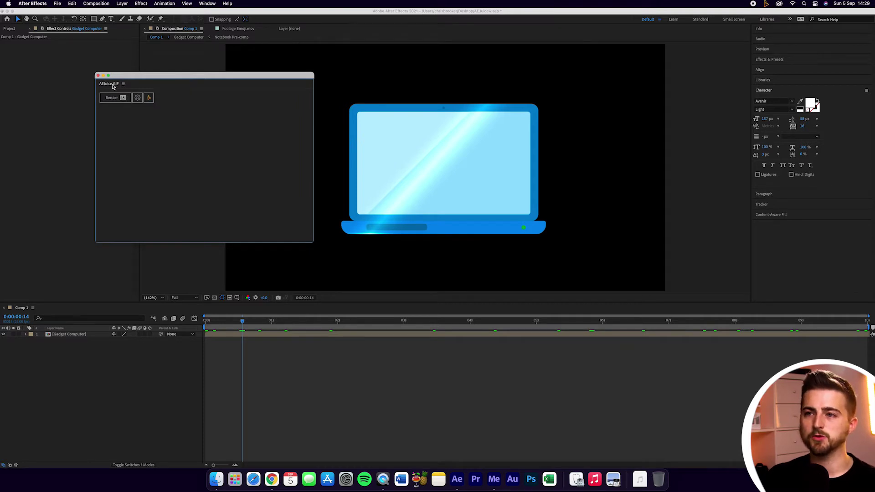
{"action": "left_click_drag", "start_coordinate": [113, 86], "coordinate": [108, 50]}
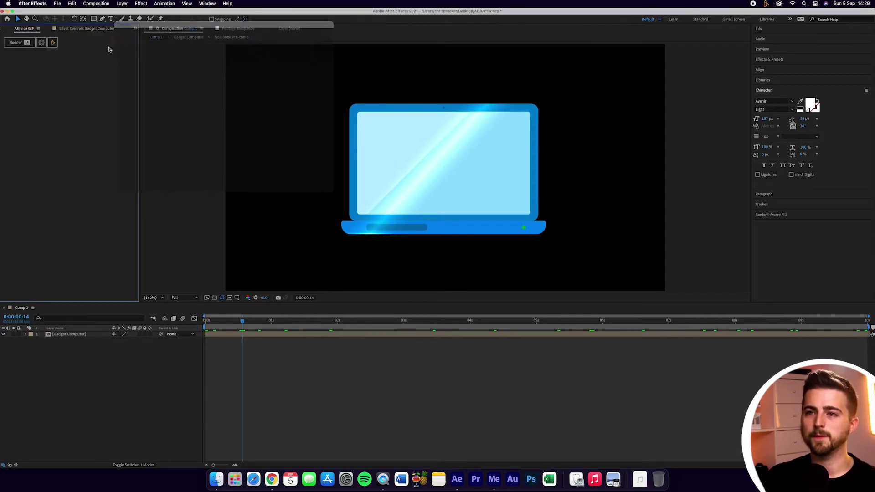
{"action": "left_click", "coordinate": [39, 28]}
{"action": "left_click", "coordinate": [73, 43]}
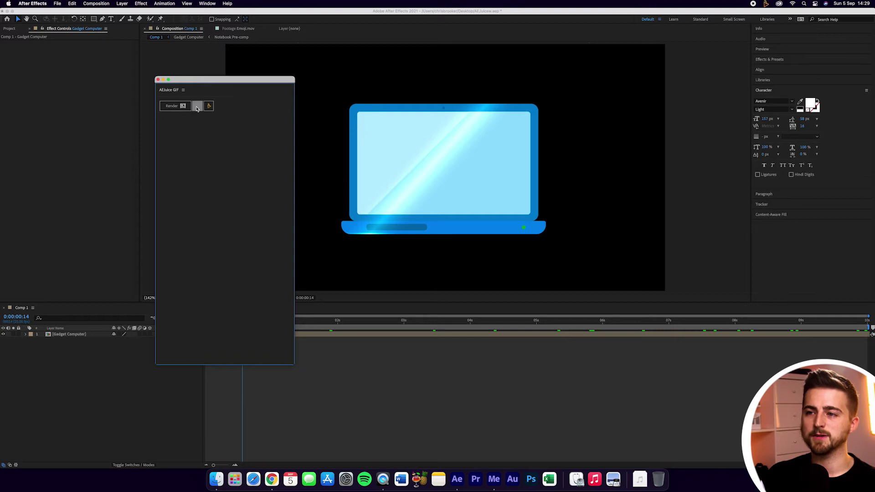
In AEJuice GIF settings, render Comps using Best Settings and the Gif Alpha output module.
{"action": "left_click", "coordinate": [197, 108]}
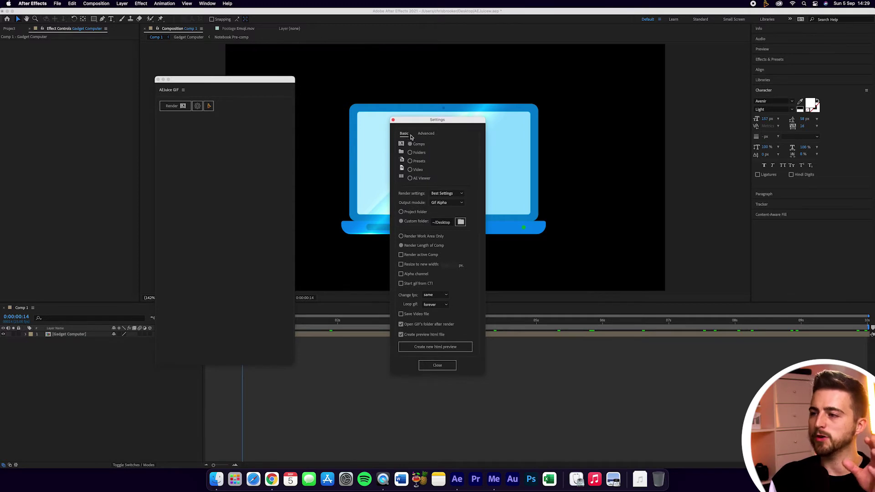
{"action": "left_click", "coordinate": [424, 134]}
{"action": "left_click", "coordinate": [403, 135]}
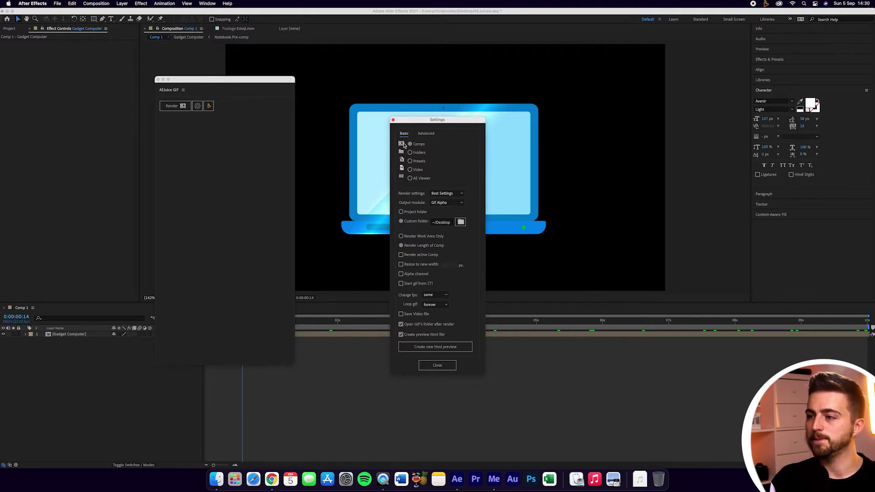
{"action": "left_click", "coordinate": [416, 144]}
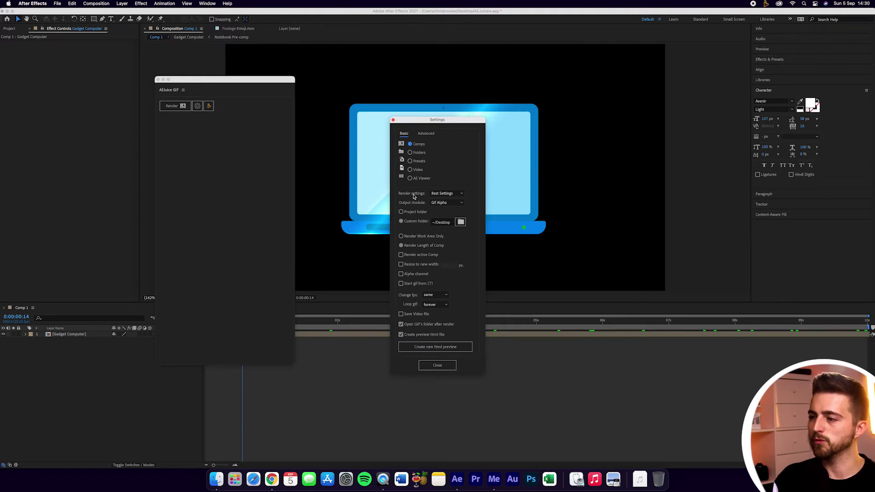
{"action": "left_click", "coordinate": [454, 194]}
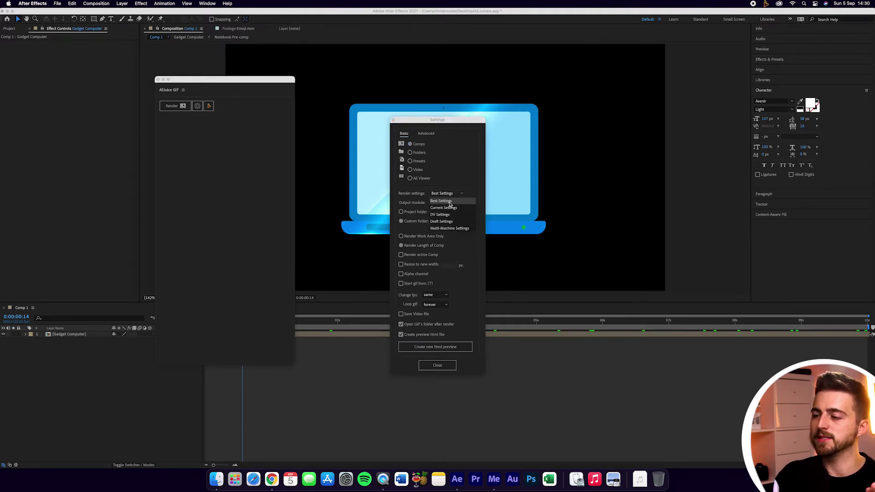
{"action": "left_click", "coordinate": [452, 202]}
{"action": "left_click", "coordinate": [440, 202]}
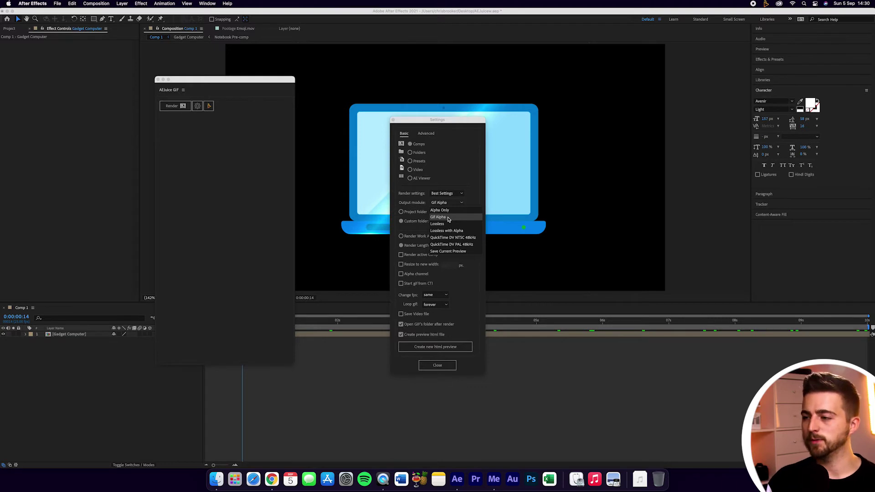
{"action": "left_click", "coordinate": [438, 365]}
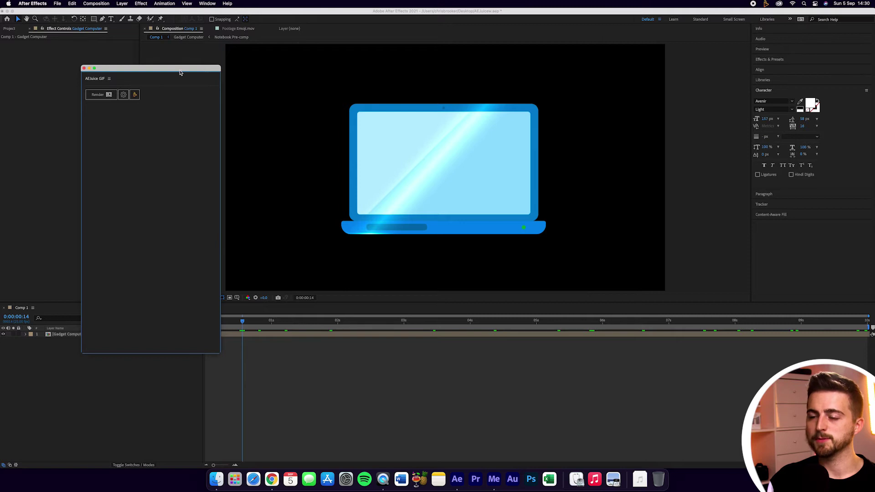
Toggle the transparency grid on and off, then reopen AEJuice GIF settings keeping Gif Alpha output.
{"action": "left_click", "coordinate": [214, 297]}
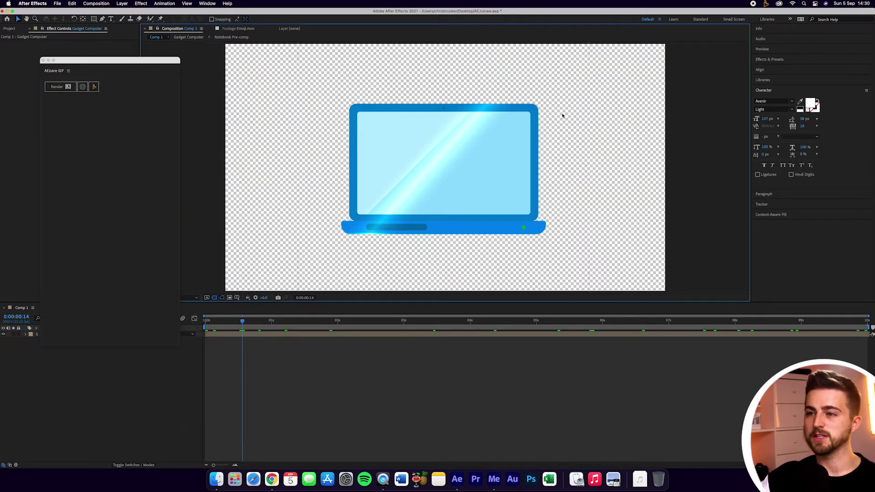
{"action": "left_click", "coordinate": [214, 298]}
{"action": "left_click", "coordinate": [82, 91]}
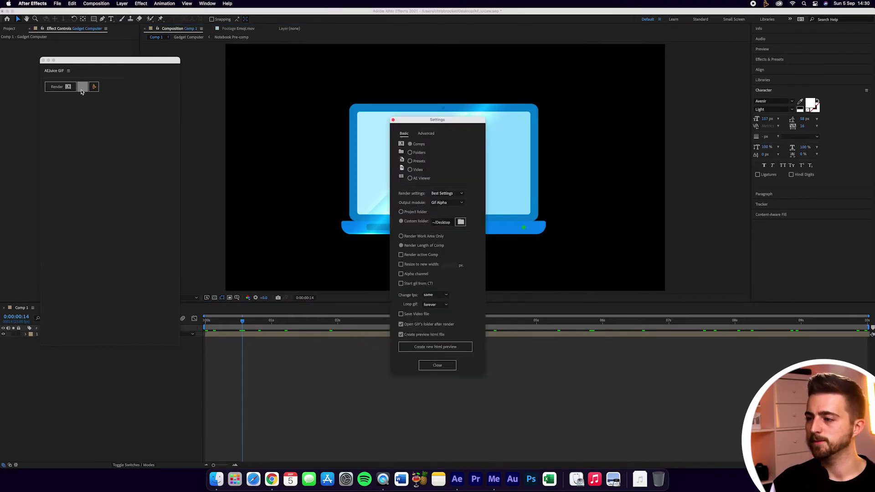
{"action": "left_click", "coordinate": [444, 203]}
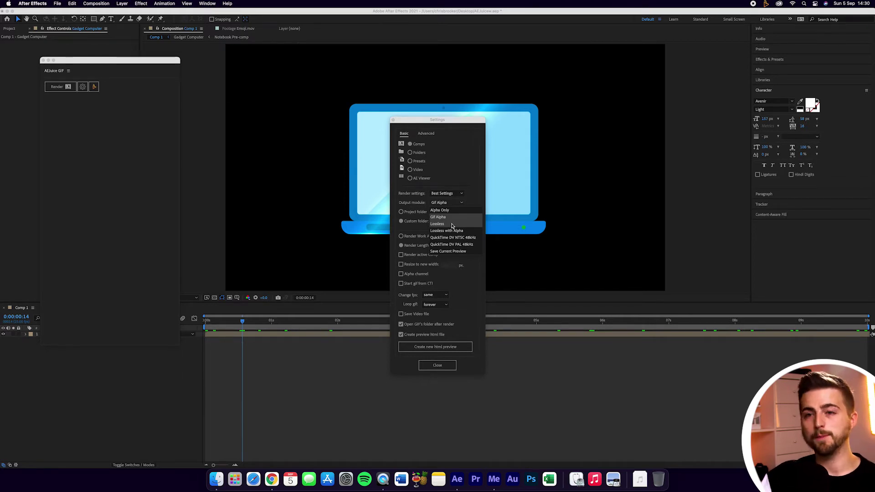
{"action": "left_click", "coordinate": [452, 218]}
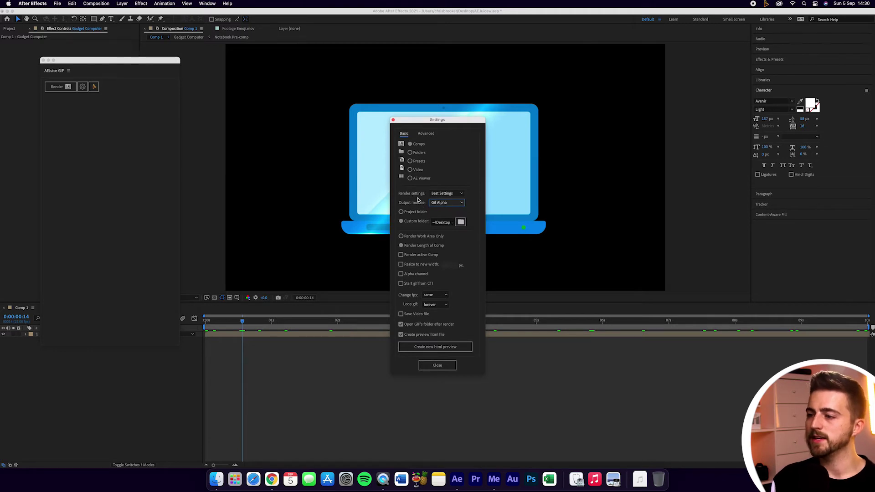
Save GIFs to a custom ~/Desktop folder and enable Render Work Area Only.
{"action": "left_click", "coordinate": [413, 214]}
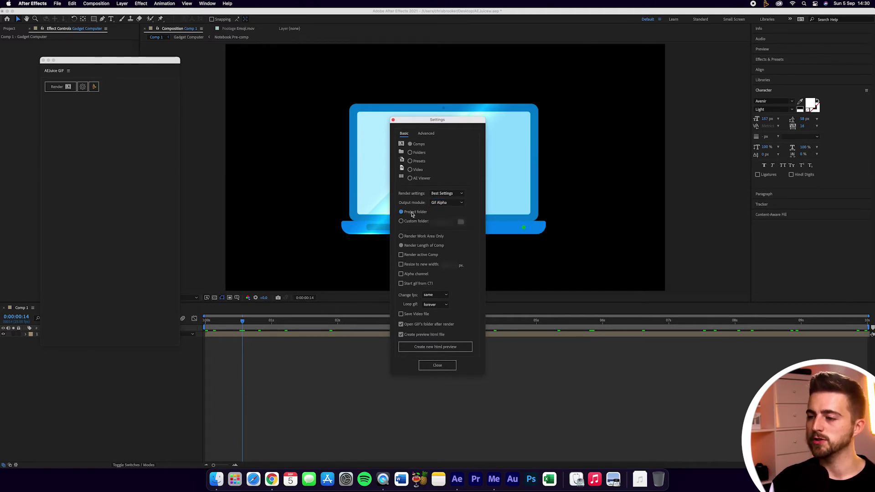
{"action": "left_click", "coordinate": [419, 222]}
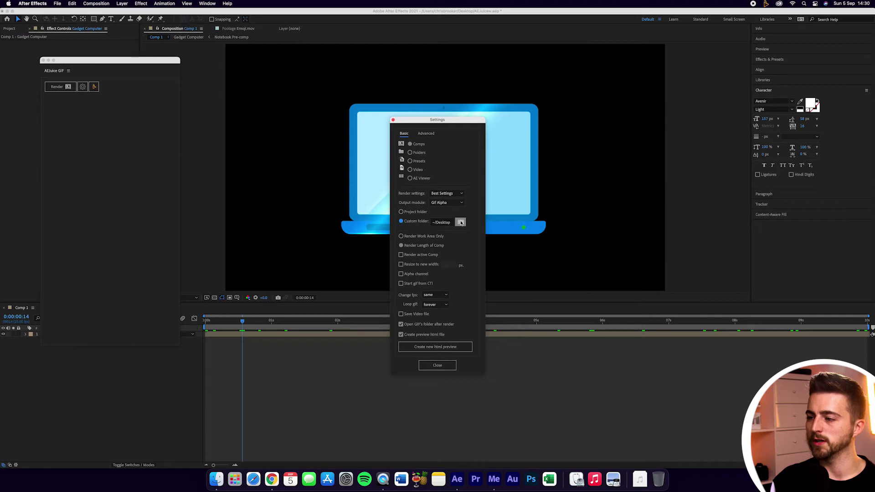
{"action": "left_click", "coordinate": [461, 223]}
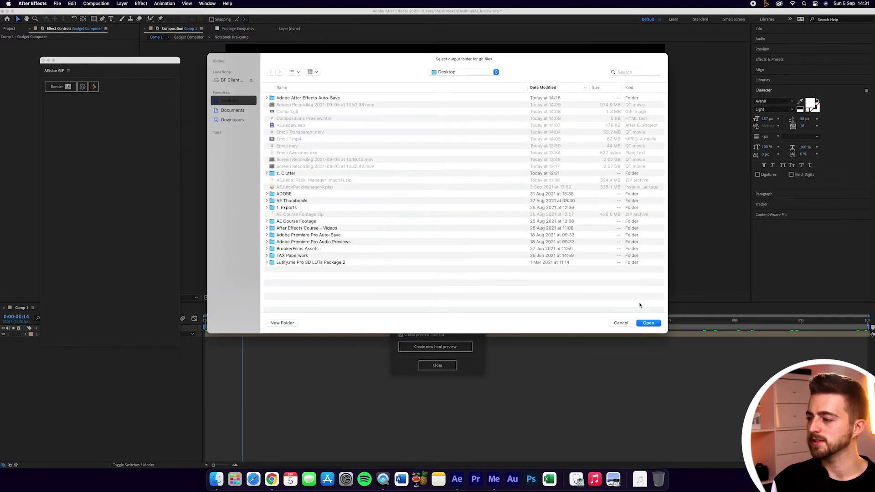
{"action": "left_click", "coordinate": [647, 323]}
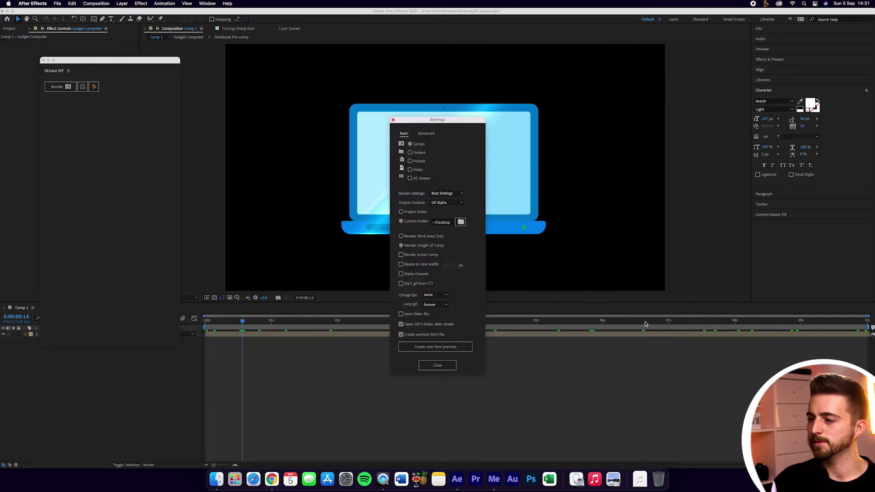
{"action": "left_click", "coordinate": [421, 237]}
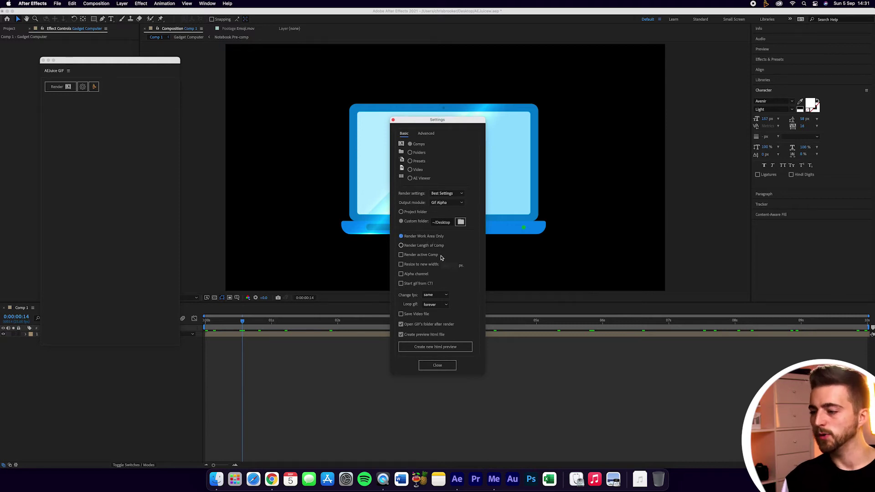
{"action": "left_click", "coordinate": [437, 365]}
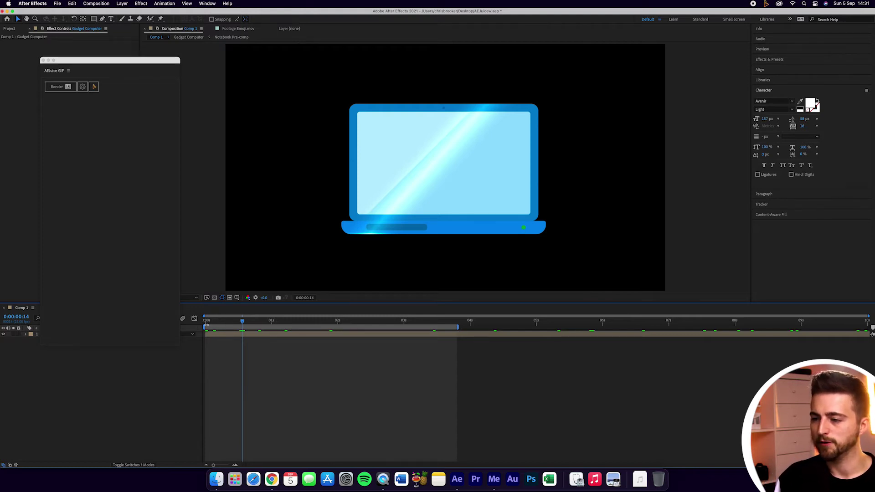
Preview the animation, trim the work area to 2 seconds, then extend its end to 0:00:03:00.
{"action": "left_click", "coordinate": [231, 320]}
{"action": "key", "text": "space"}
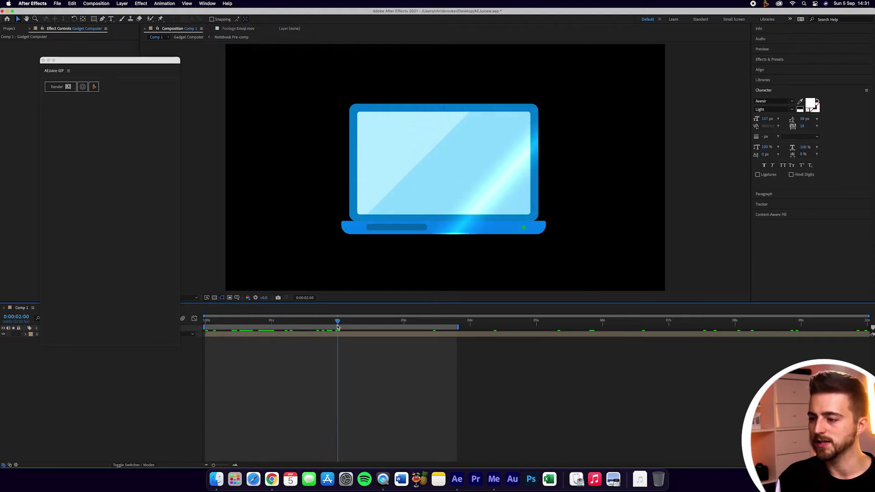
{"action": "left_click_drag", "start_coordinate": [459, 328], "coordinate": [339, 337]}
{"action": "key", "text": "space"}
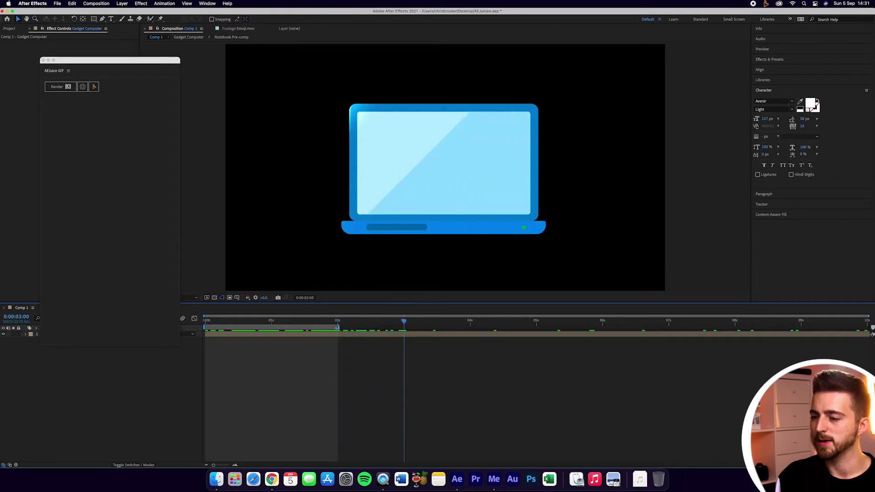
{"action": "left_click_drag", "start_coordinate": [339, 328], "coordinate": [404, 329]}
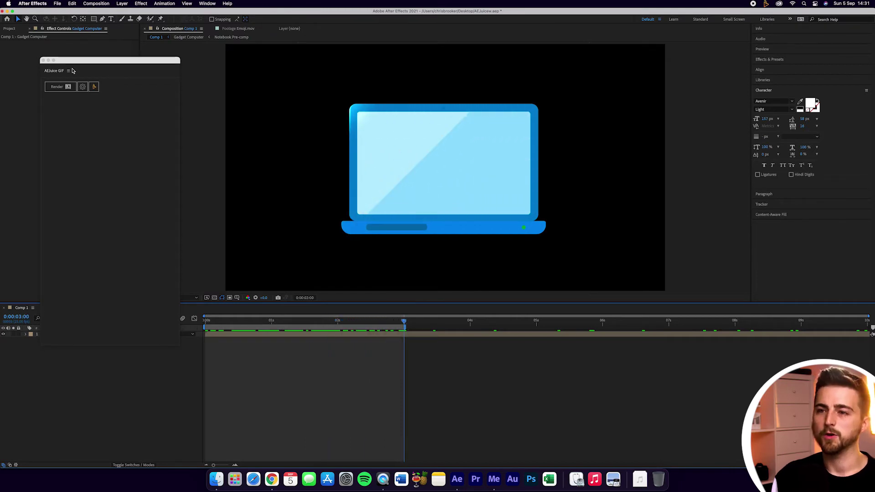
In AEJuice GIF settings, render the active comp resized to a 640 px width.
{"action": "left_click", "coordinate": [83, 87]}
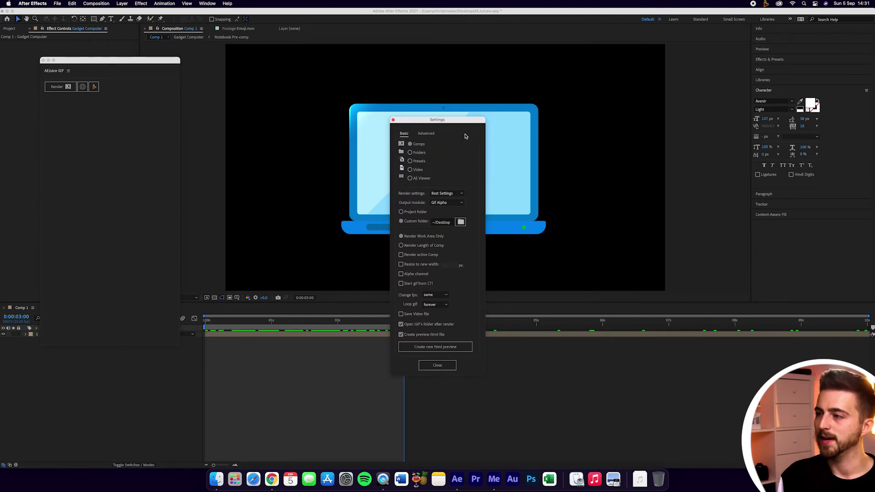
{"action": "left_click_drag", "start_coordinate": [447, 120], "coordinate": [507, 111]}
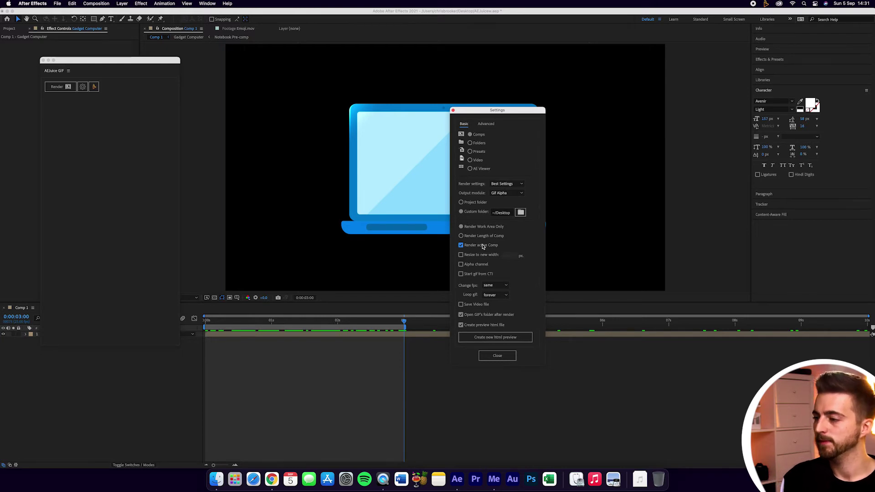
{"action": "left_click", "coordinate": [471, 257]}
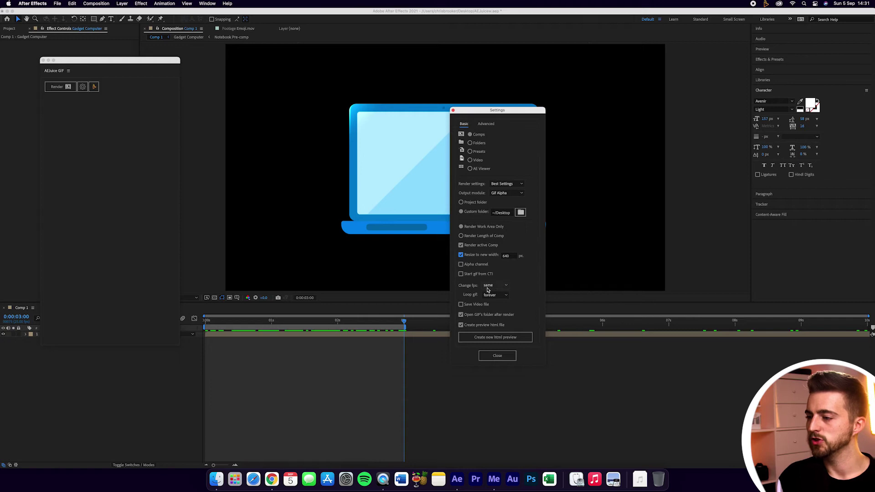
Keep Change fps on 'same', set Loop gif to 'forever', and toggle Save Video file.
{"action": "left_click", "coordinate": [494, 286]}
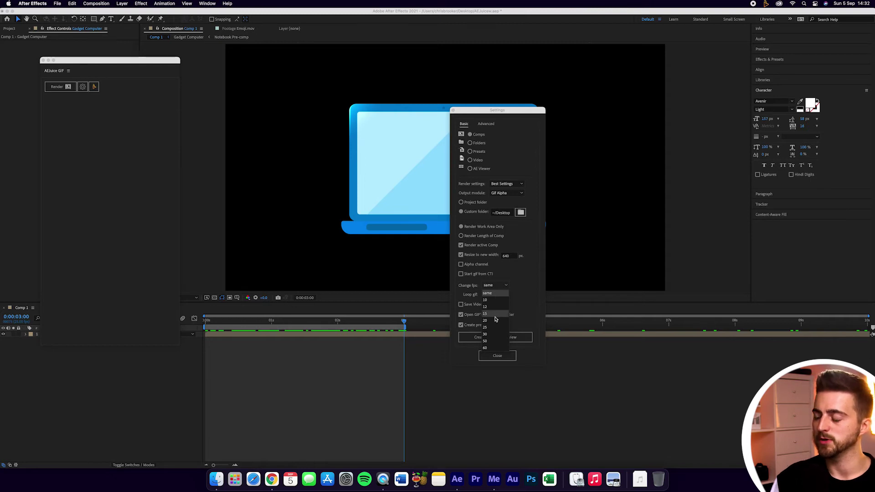
{"action": "left_click", "coordinate": [495, 295]}
{"action": "left_click", "coordinate": [494, 296]}
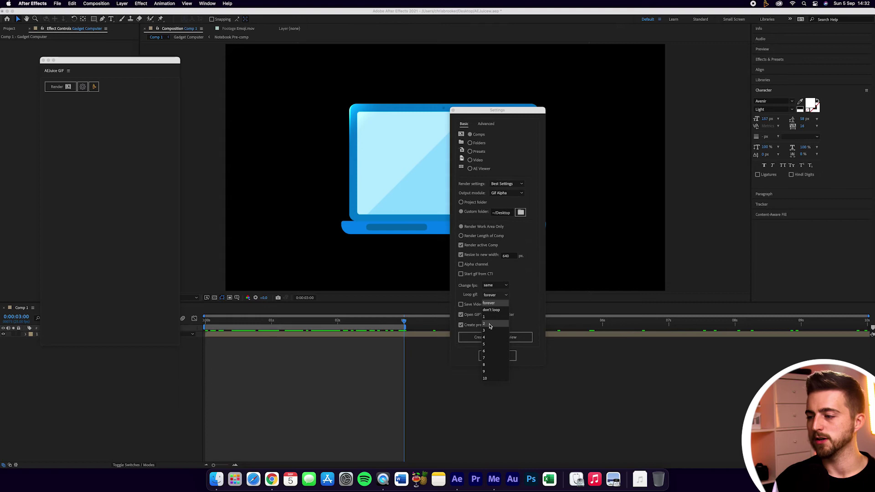
{"action": "left_click", "coordinate": [492, 304]}
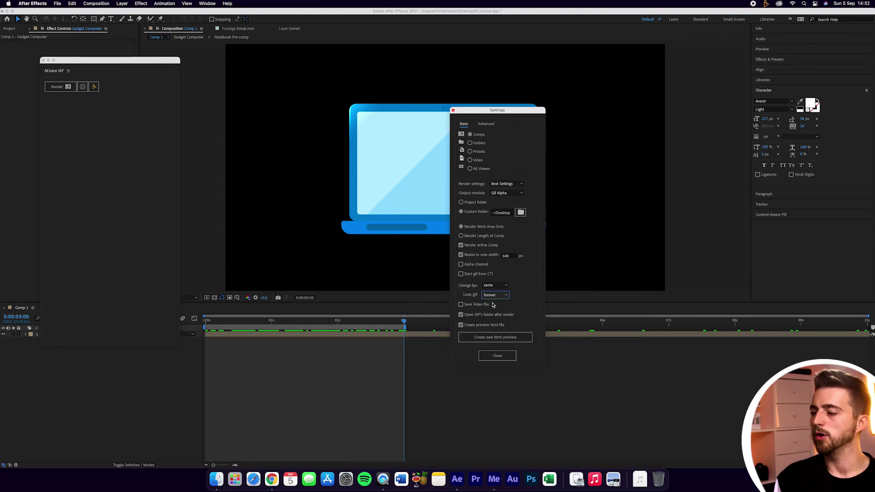
{"action": "left_click", "coordinate": [478, 308]}
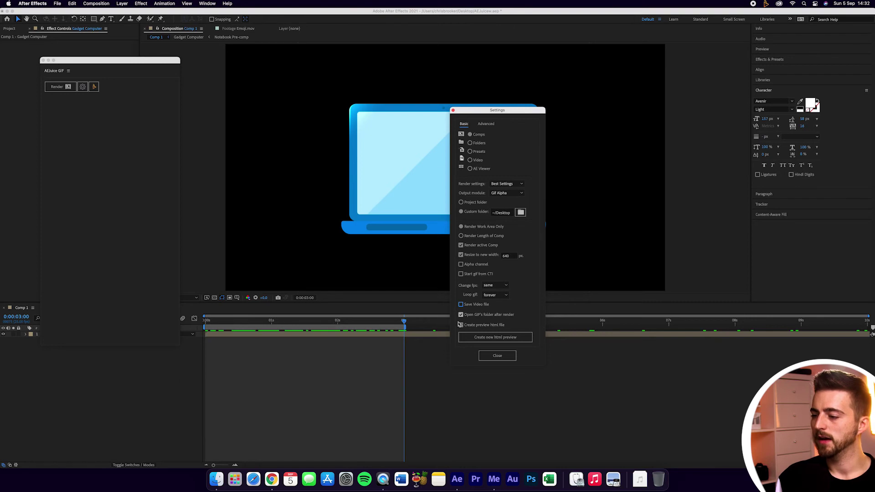
{"action": "left_click", "coordinate": [511, 358]}
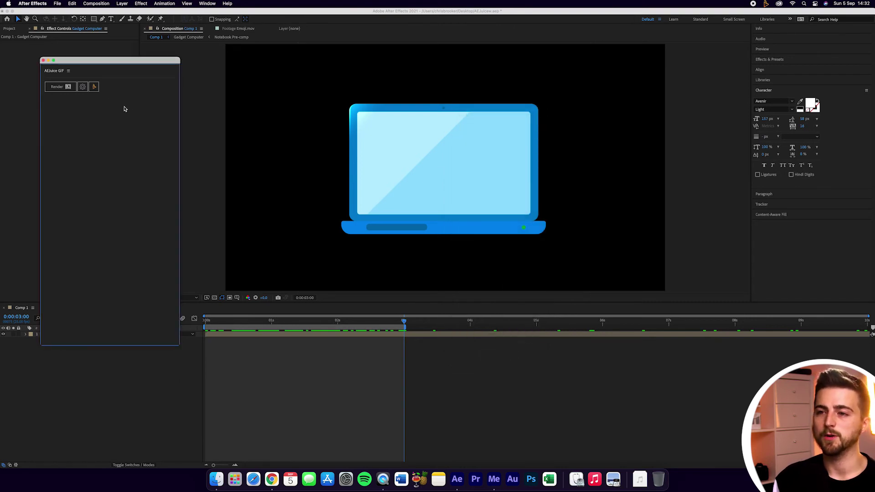
View the Advanced options' FFmpeg help in Chrome, close it, and reopen the GIF settings.
{"action": "left_click", "coordinate": [82, 87]}
{"action": "left_click", "coordinate": [427, 134]}
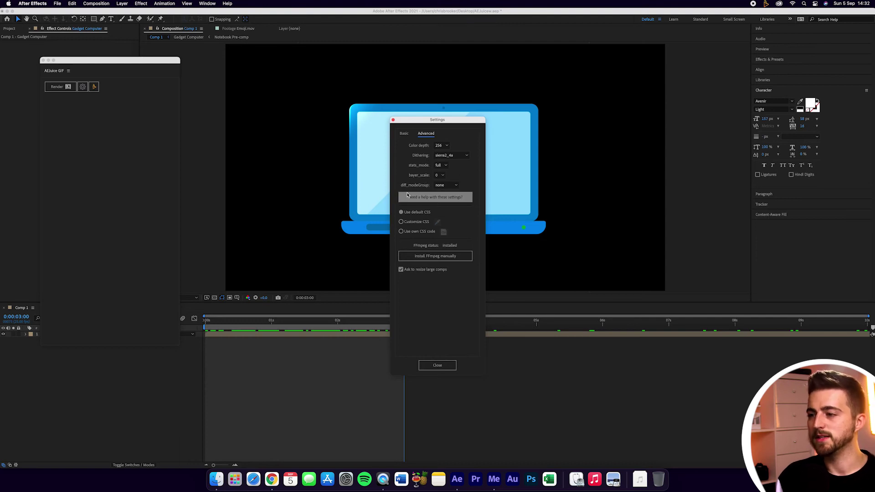
{"action": "left_click", "coordinate": [441, 204]}
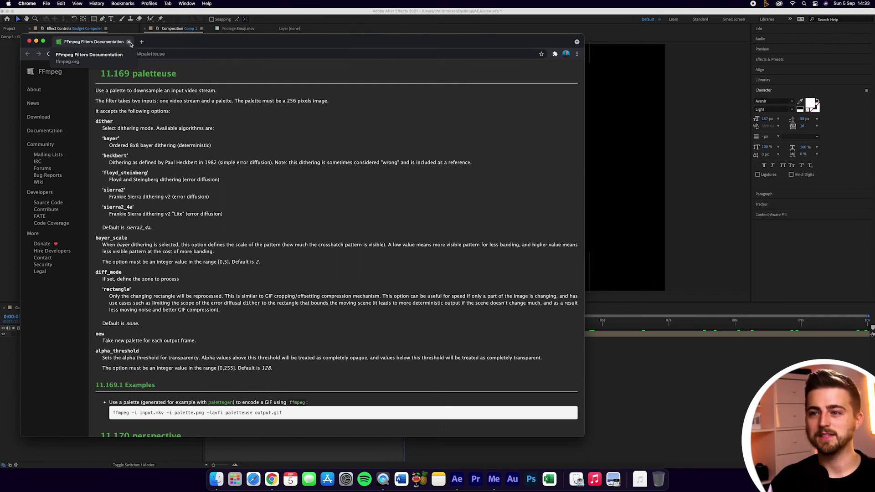
{"action": "left_click", "coordinate": [130, 42]}
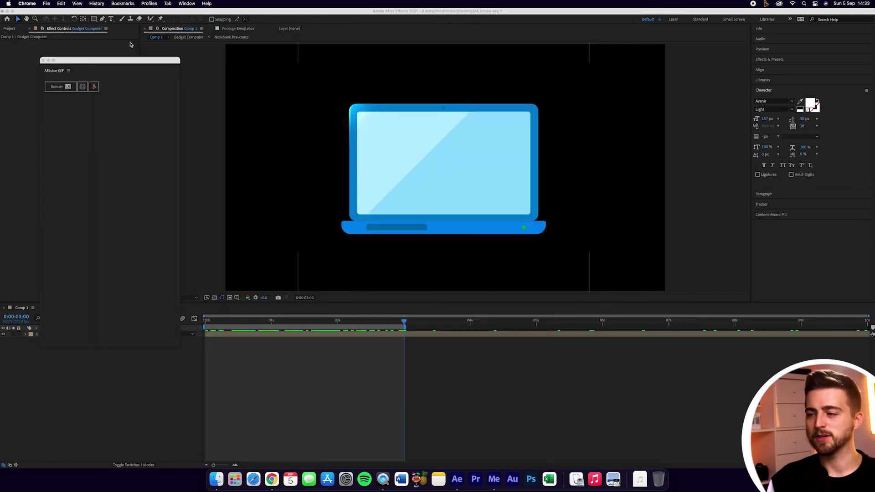
{"action": "left_click", "coordinate": [82, 86]}
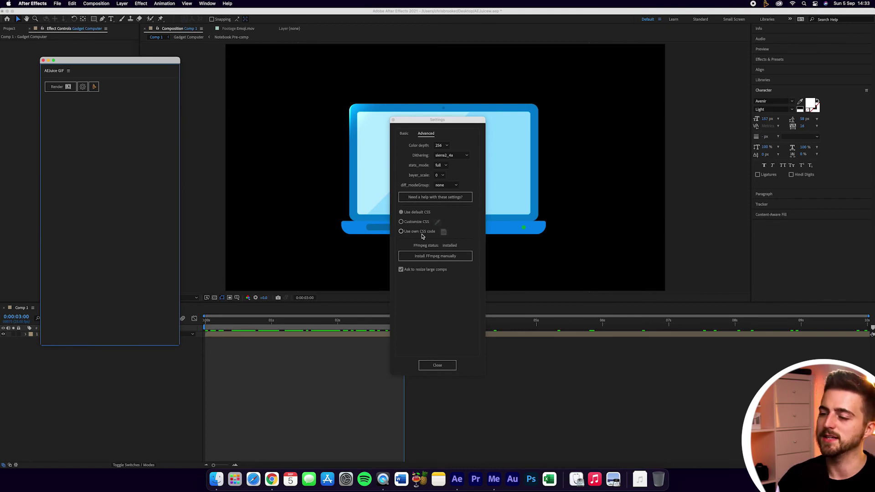
Close the AEJuice export settings and render the laptop comp as Comp 1.gif from the GIF panel.
{"action": "left_click", "coordinate": [405, 134]}
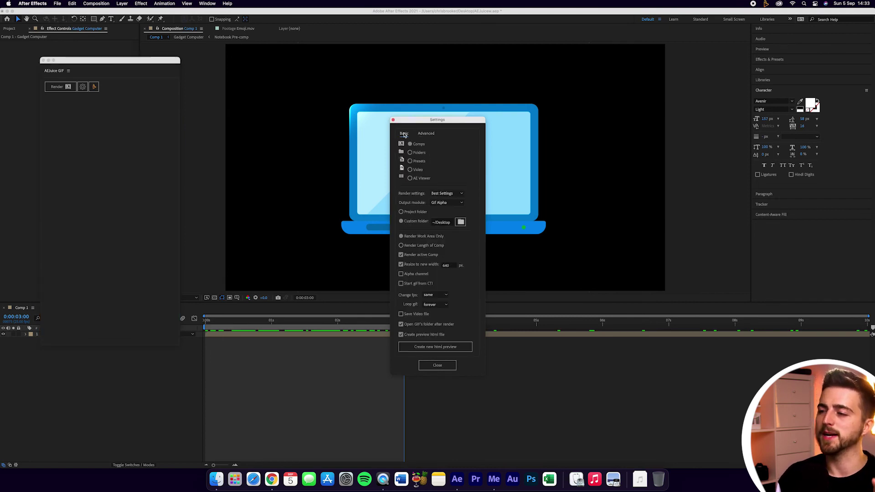
{"action": "left_click", "coordinate": [450, 368]}
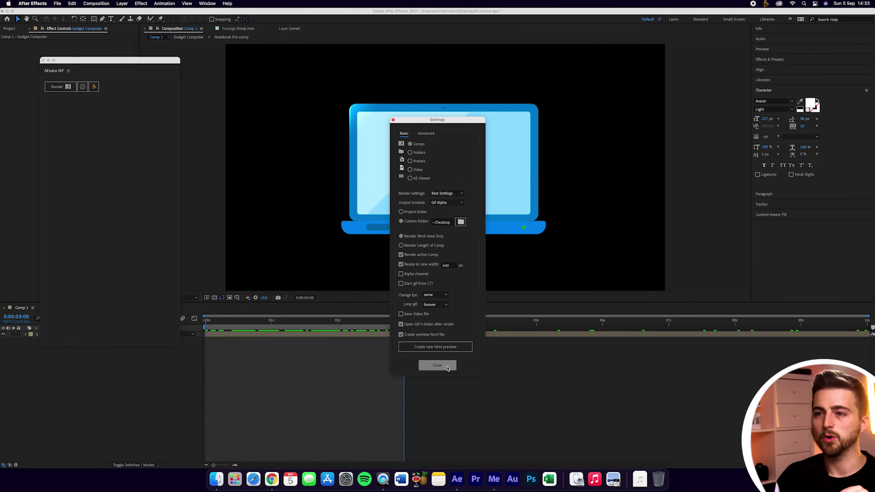
{"action": "left_click_drag", "start_coordinate": [94, 61], "coordinate": [214, 71]}
{"action": "left_click", "coordinate": [173, 101]}
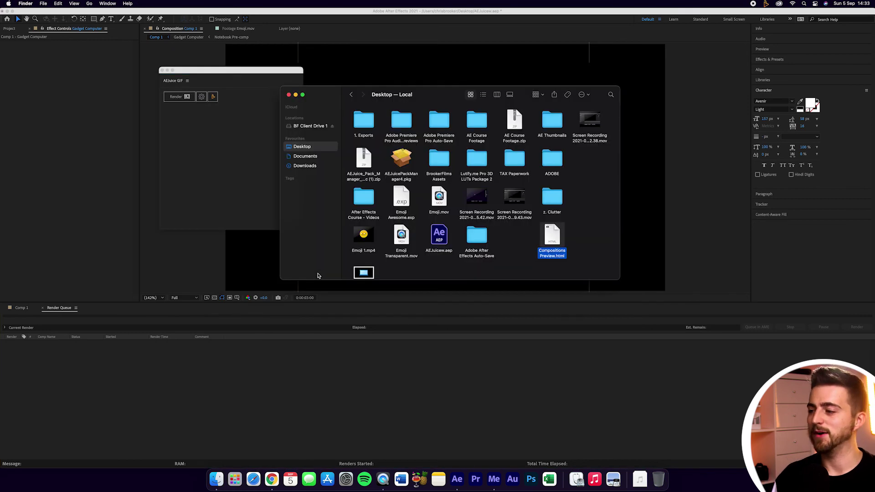
{"action": "scroll", "coordinate": [558, 219], "scroll_direction": "down", "scroll_amount": 2}
{"action": "left_click", "coordinate": [369, 247]}
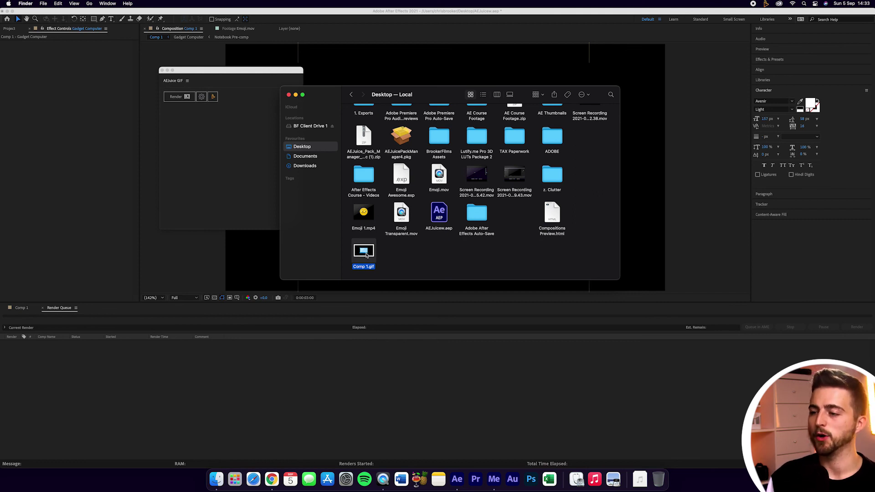
{"action": "double_click", "coordinate": [366, 252]}
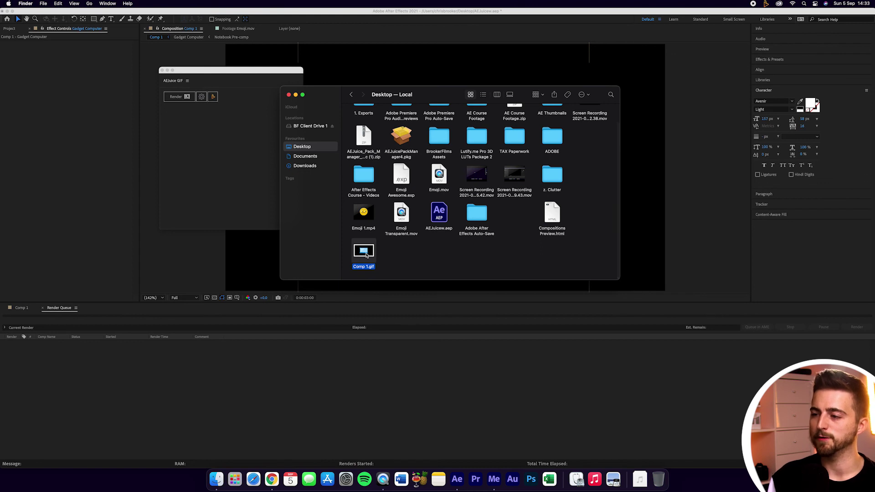
{"action": "scroll", "coordinate": [41, 127], "scroll_direction": "down", "scroll_amount": 3}
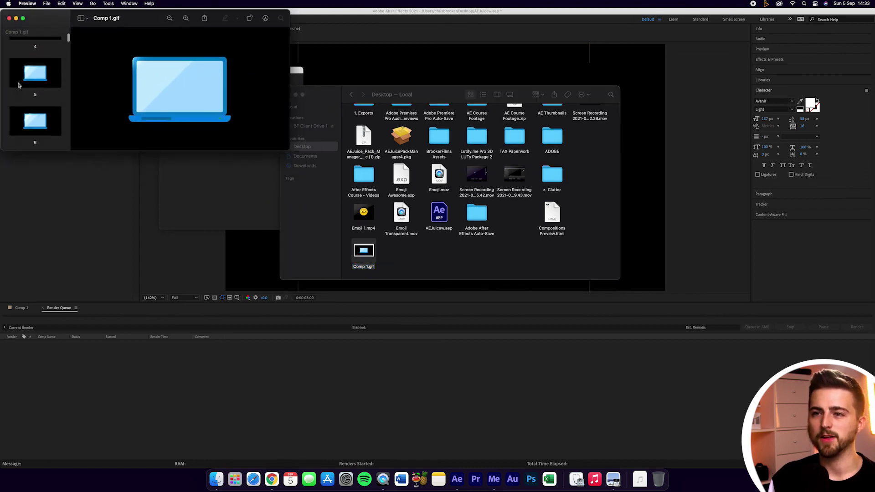
{"action": "scroll", "coordinate": [40, 127], "scroll_direction": "down", "scroll_amount": 10}
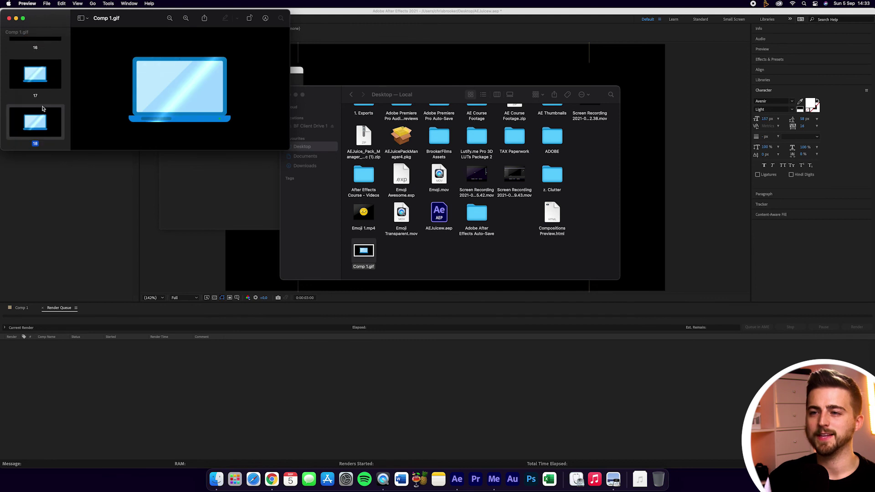
{"action": "left_click", "coordinate": [9, 18]}
Open Comp 1.gif from the Desktop in Google Chrome to view the 640×360 animation.
{"action": "right_click", "coordinate": [365, 251]}
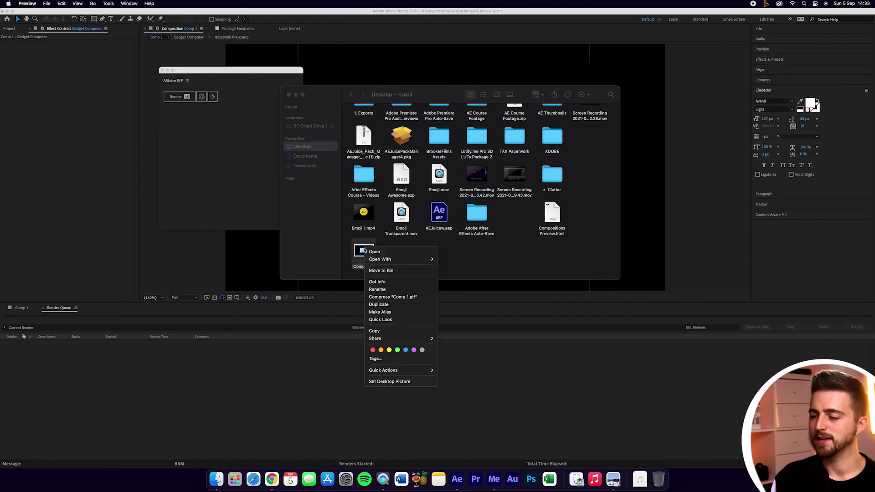
{"action": "mouse_move", "coordinate": [436, 260]}
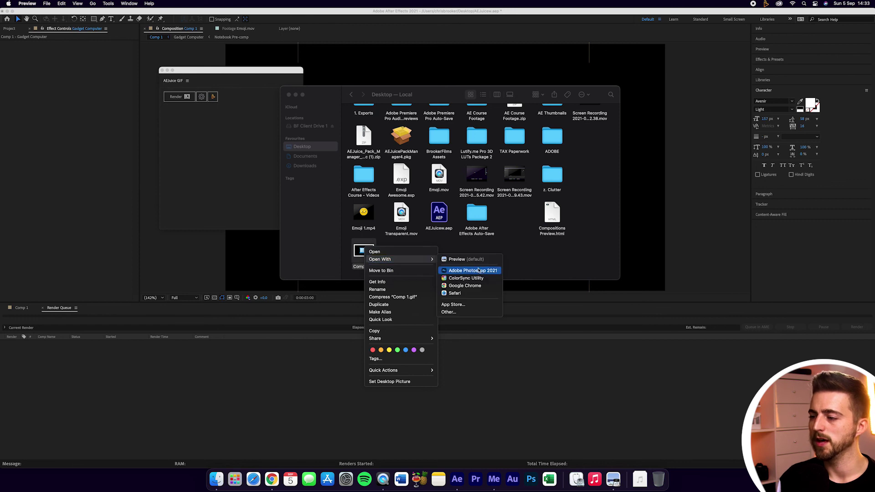
{"action": "left_click", "coordinate": [477, 286]}
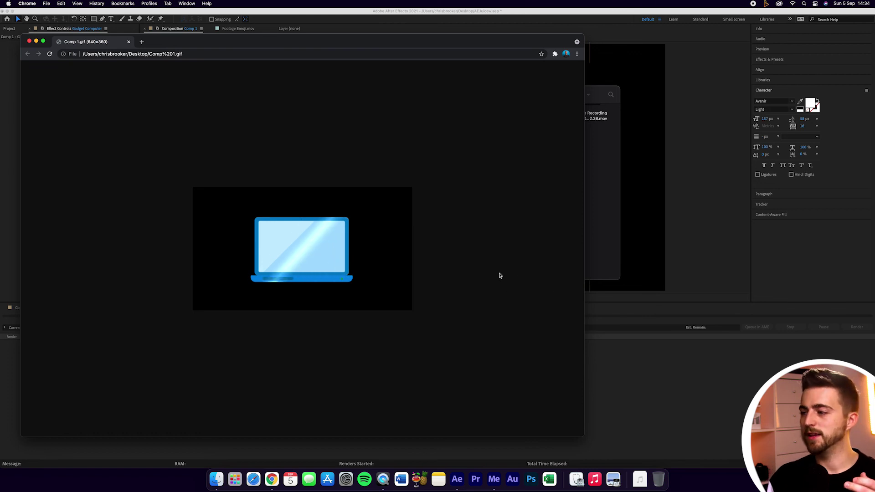
{"action": "key", "text": "super+Tab"}
{"action": "left_click_drag", "start_coordinate": [425, 89], "coordinate": [576, 87]}
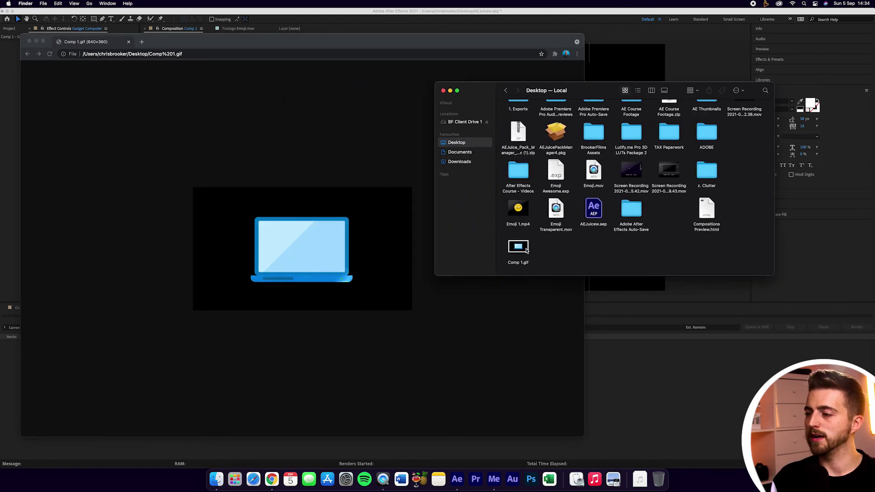
{"action": "left_click", "coordinate": [393, 228]}
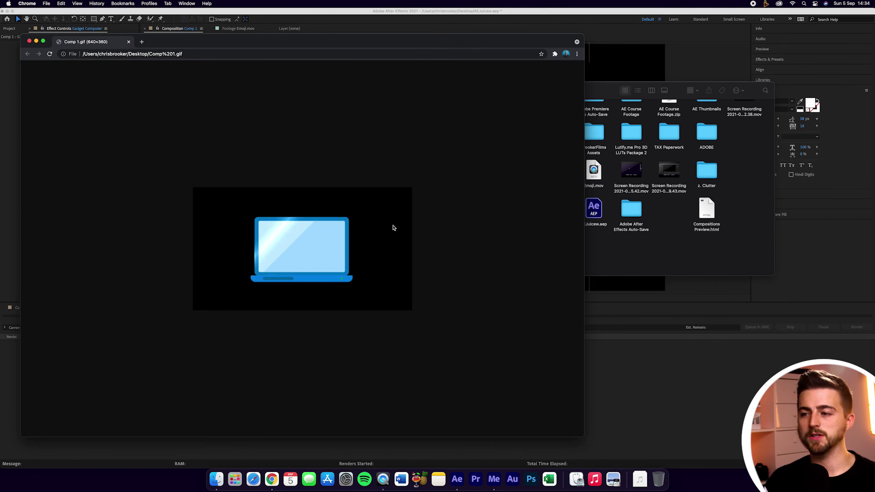